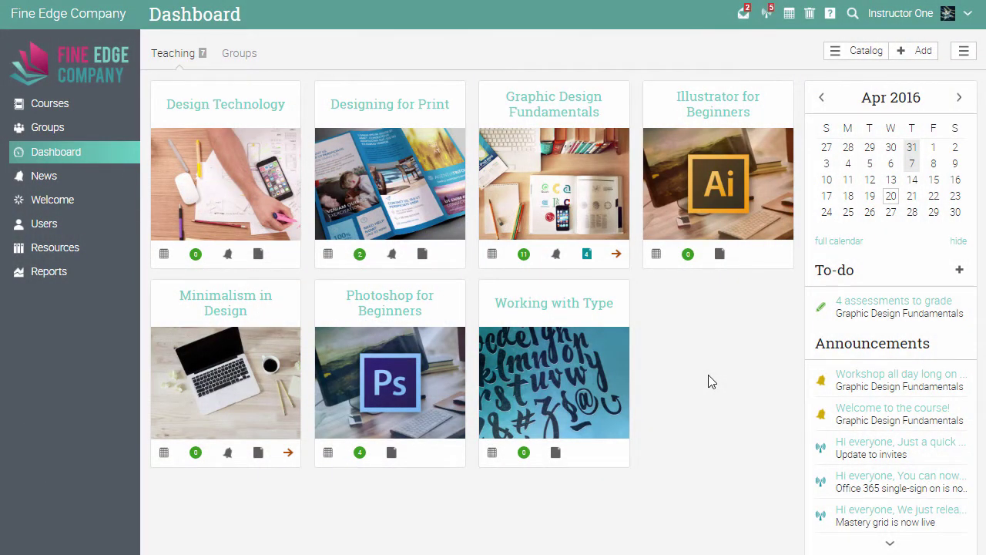
Open the Graphic Design Fundamentals course's assessments and review those to grade, the analytics and the assessment types that can be added
{"action": "left_click", "coordinate": [580, 205]}
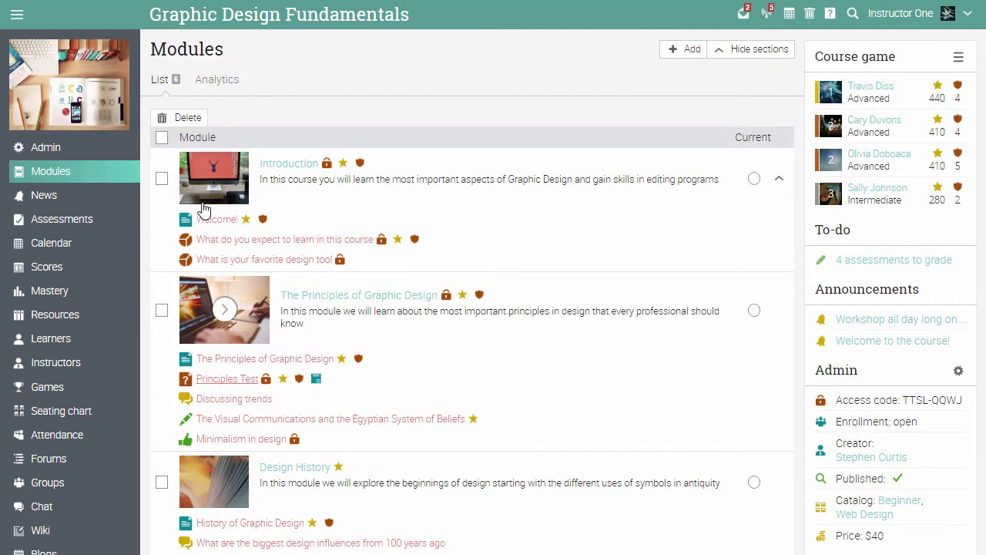
{"action": "left_click", "coordinate": [114, 219]}
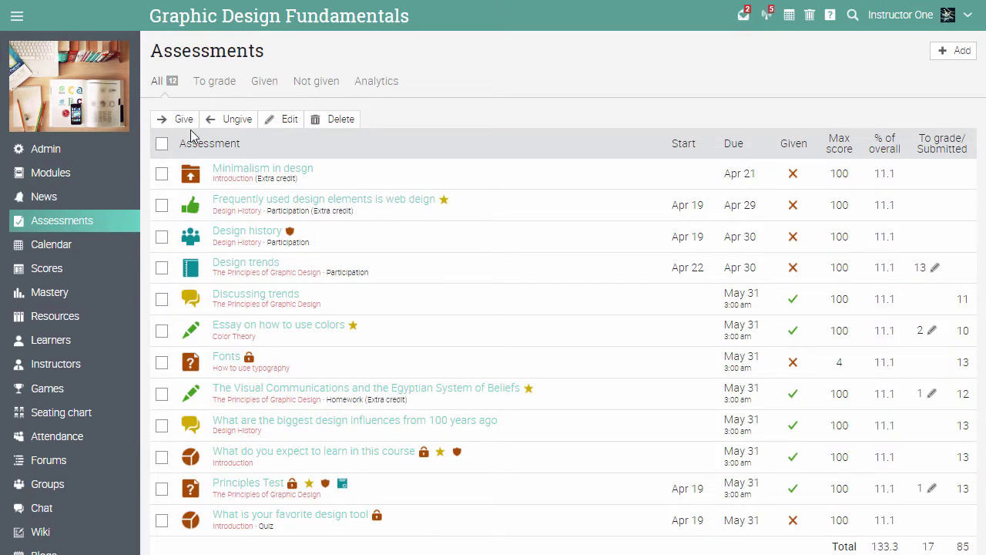
{"action": "left_click", "coordinate": [218, 87]}
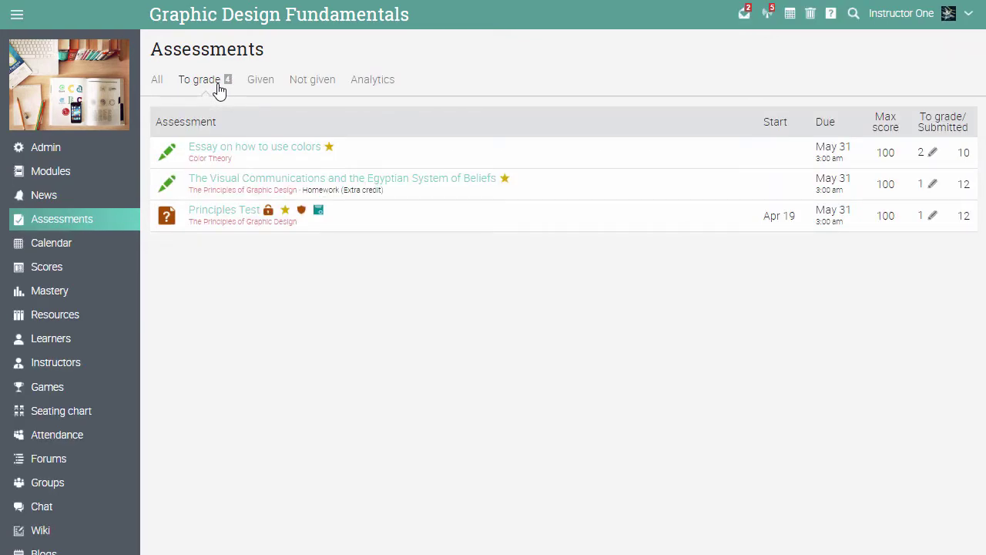
{"action": "left_click", "coordinate": [367, 81]}
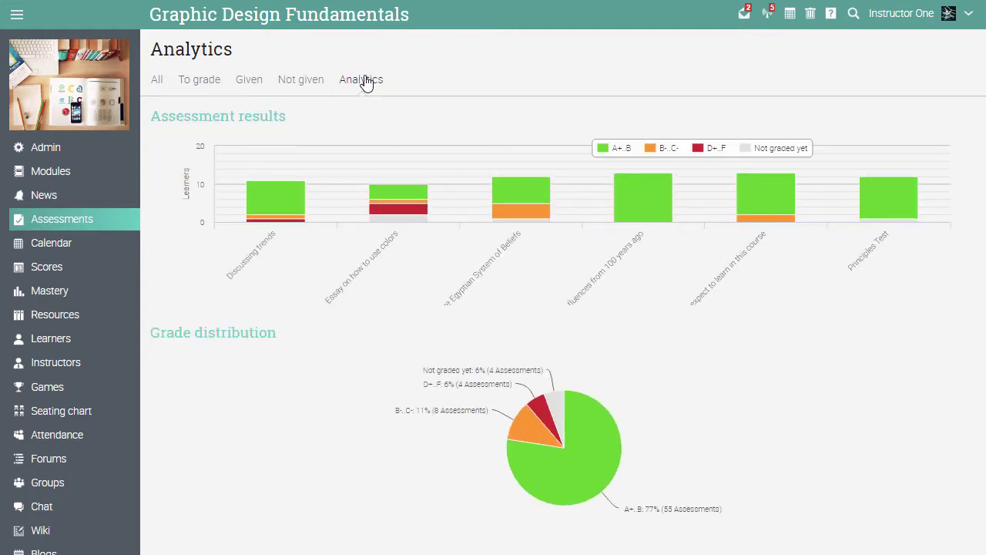
{"action": "left_click", "coordinate": [159, 80]}
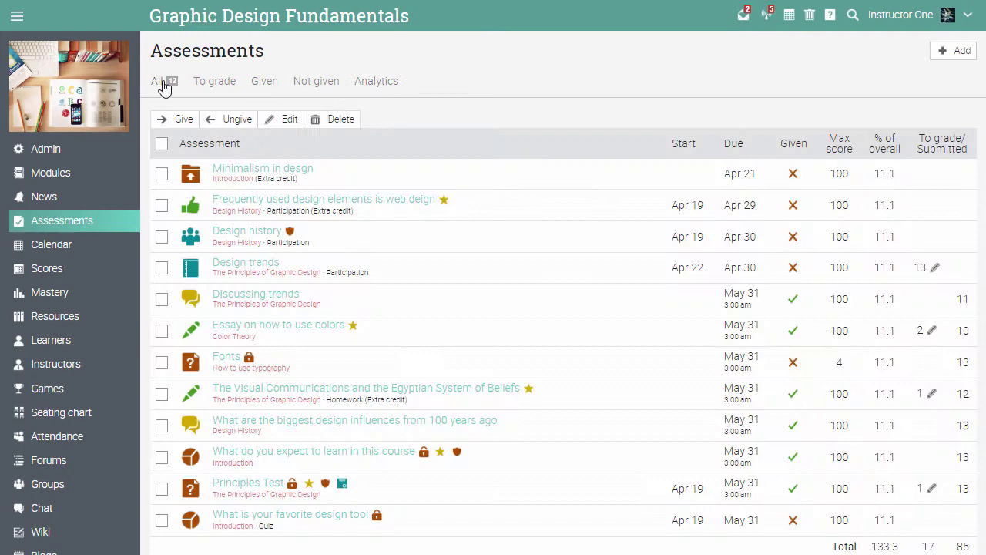
{"action": "left_click", "coordinate": [956, 51]}
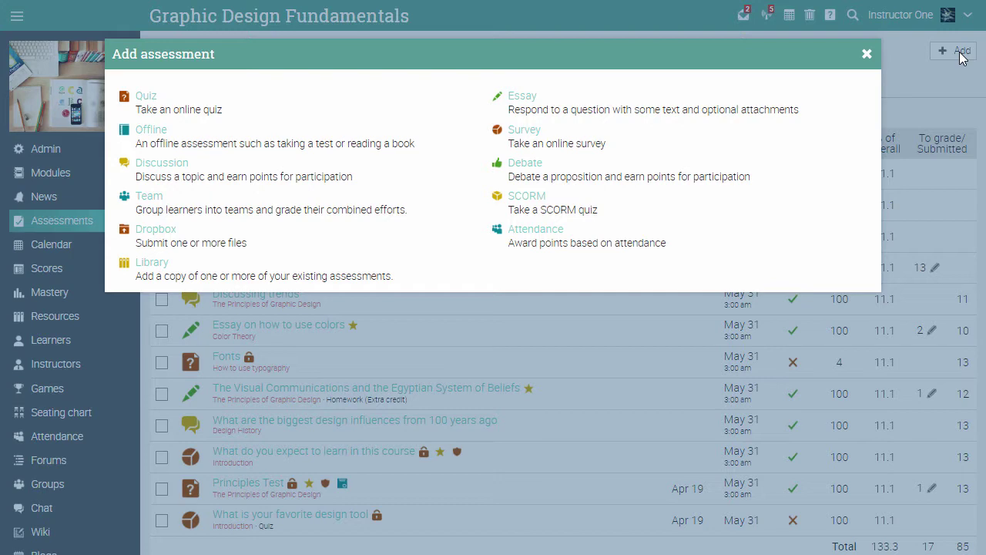
{"action": "left_click", "coordinate": [865, 53]}
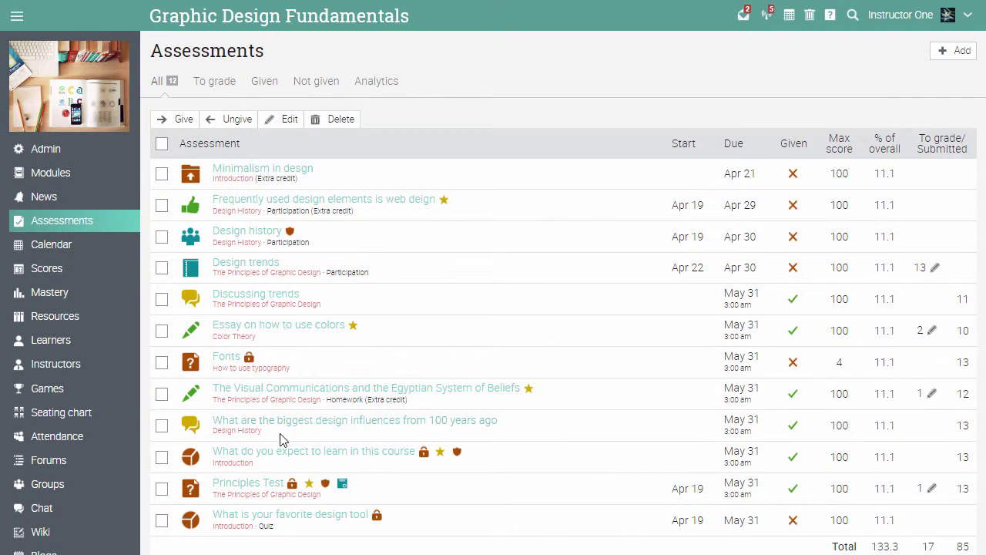
Examine the Principles Test quiz's questions, grades, ungraded and missing submissions, analytics, proficiencies, completion actions and personalization settings
{"action": "left_click", "coordinate": [231, 483]}
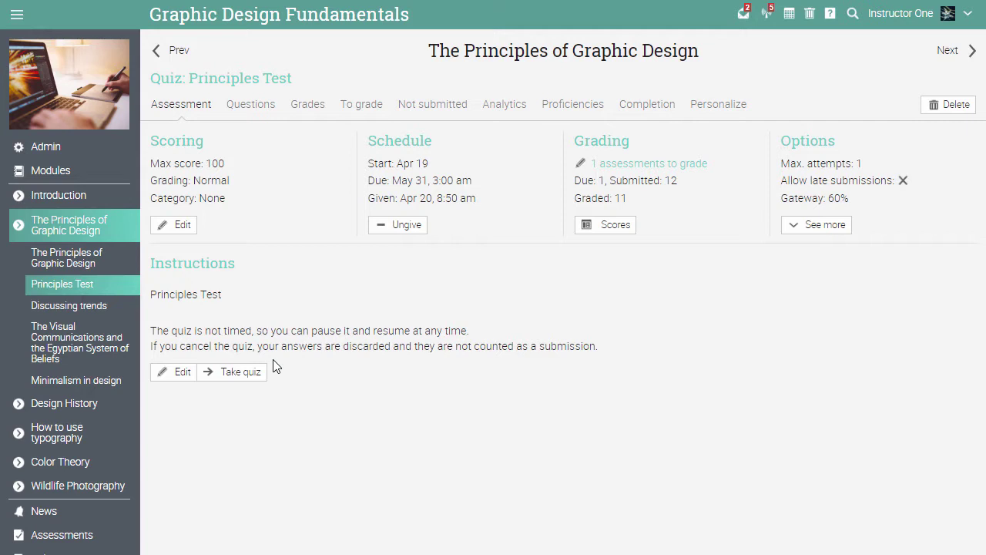
{"action": "left_click", "coordinate": [250, 106]}
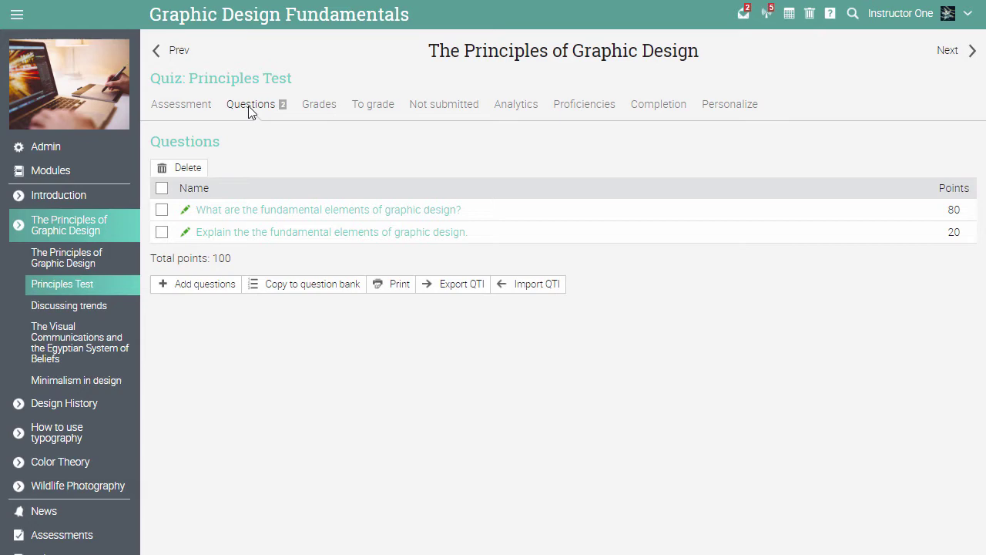
{"action": "left_click", "coordinate": [318, 107]}
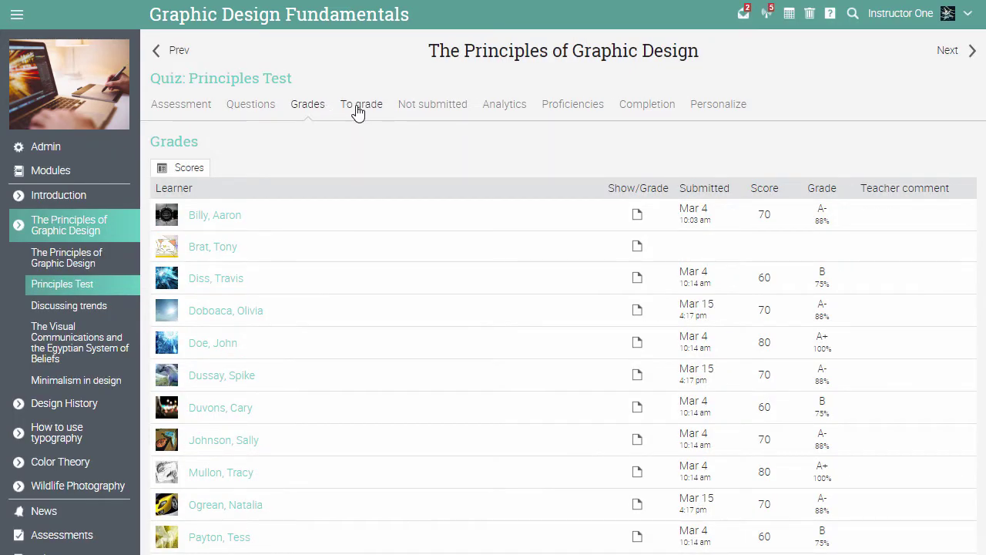
{"action": "left_click", "coordinate": [357, 107]}
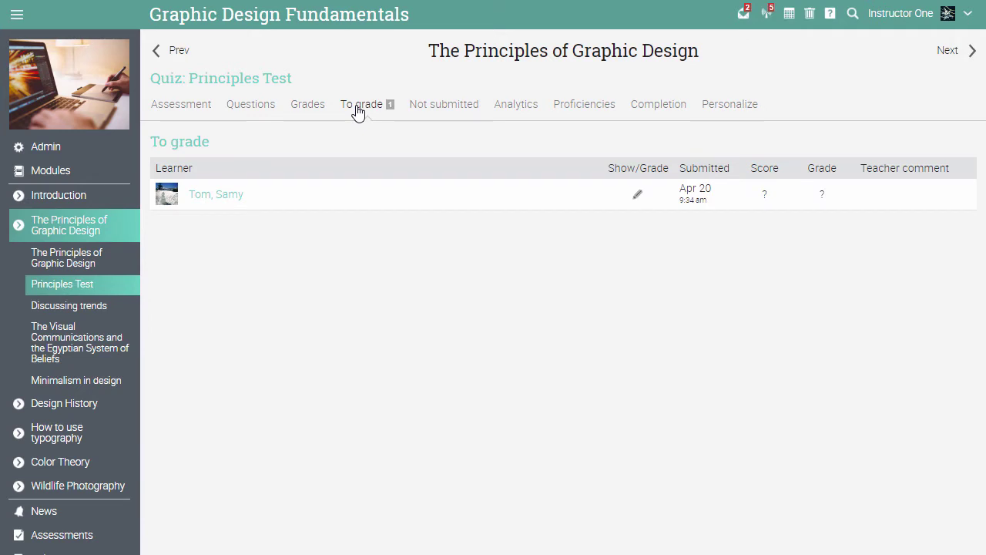
{"action": "left_click", "coordinate": [437, 108]}
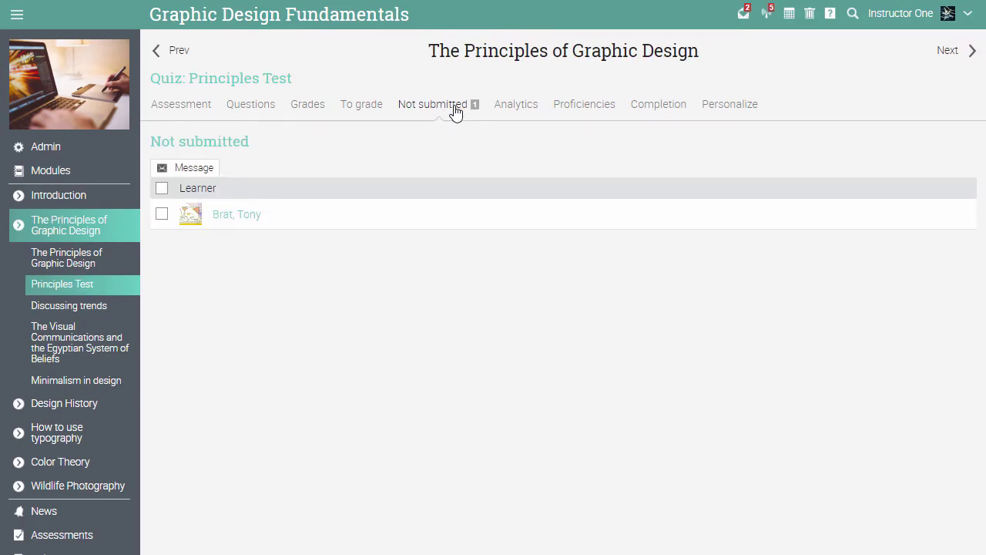
{"action": "left_click", "coordinate": [513, 109]}
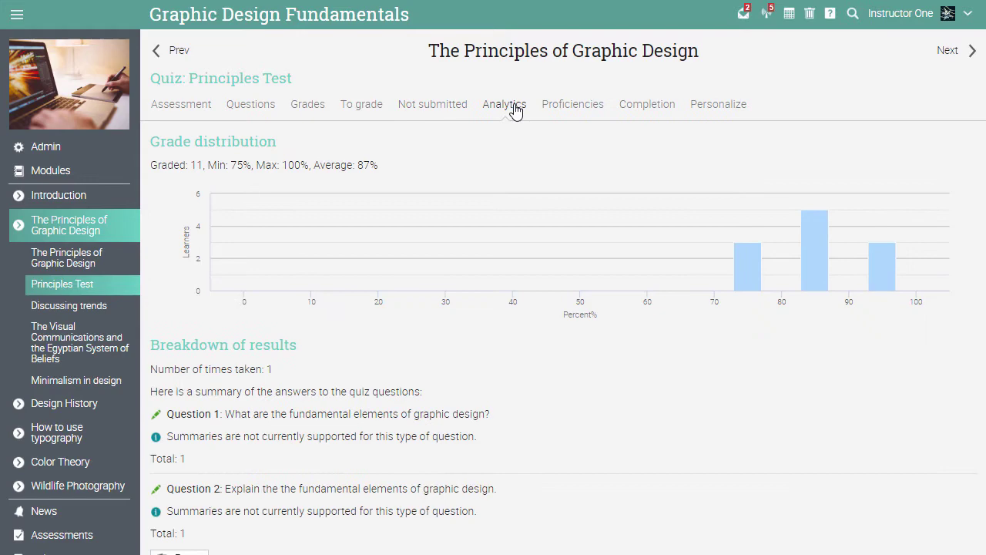
{"action": "left_click", "coordinate": [568, 108]}
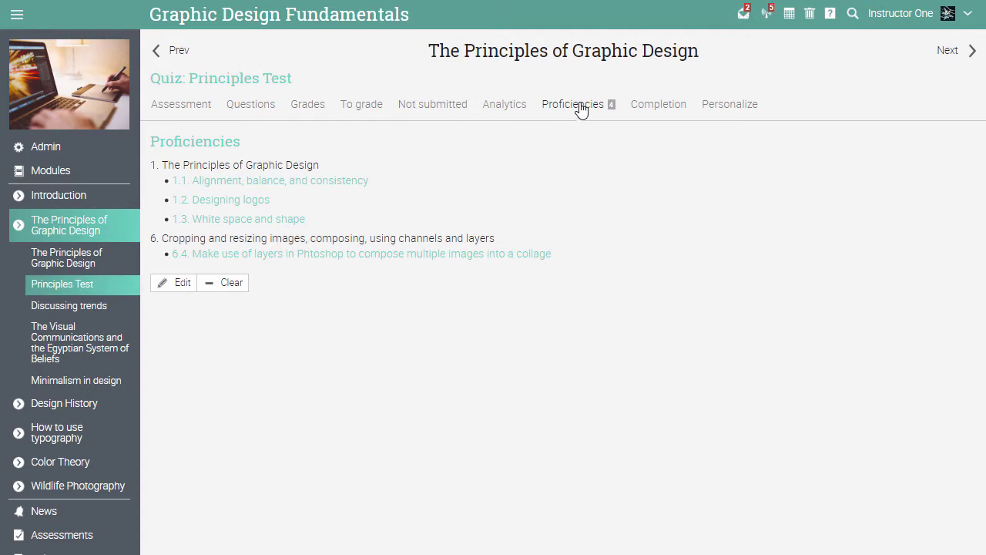
{"action": "left_click", "coordinate": [653, 110]}
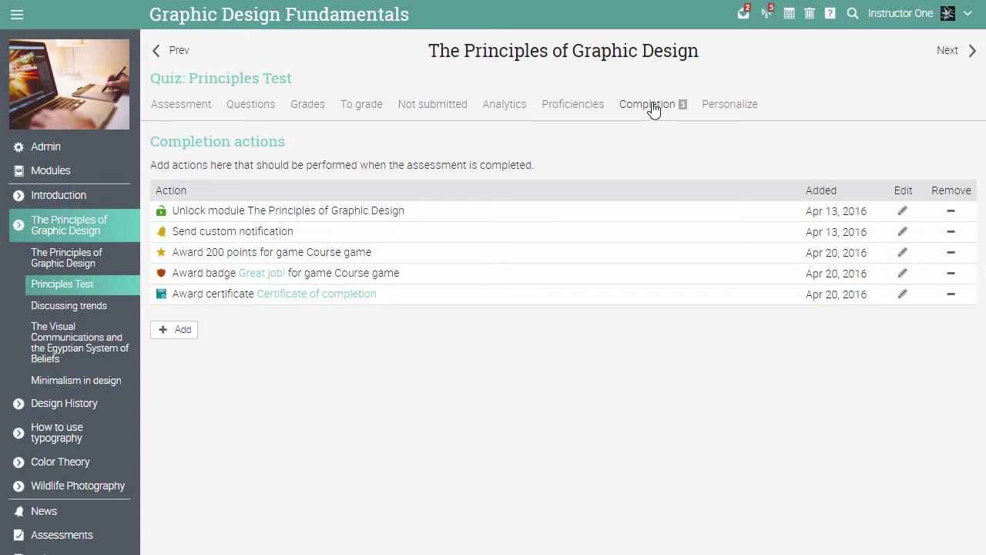
{"action": "left_click", "coordinate": [720, 107]}
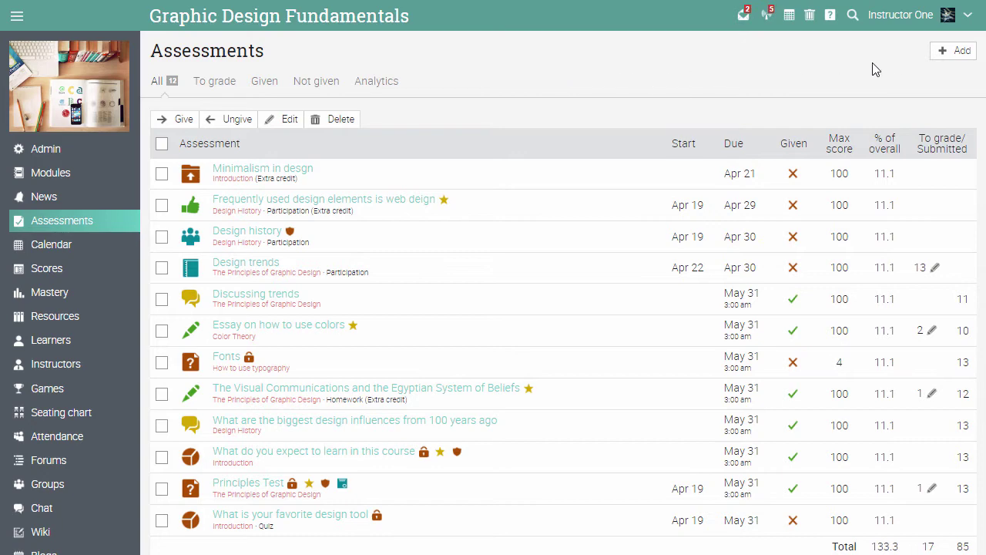
Start a new essay assessment titled "Futuristic design" with a maximum score of 200
{"action": "left_click", "coordinate": [952, 52]}
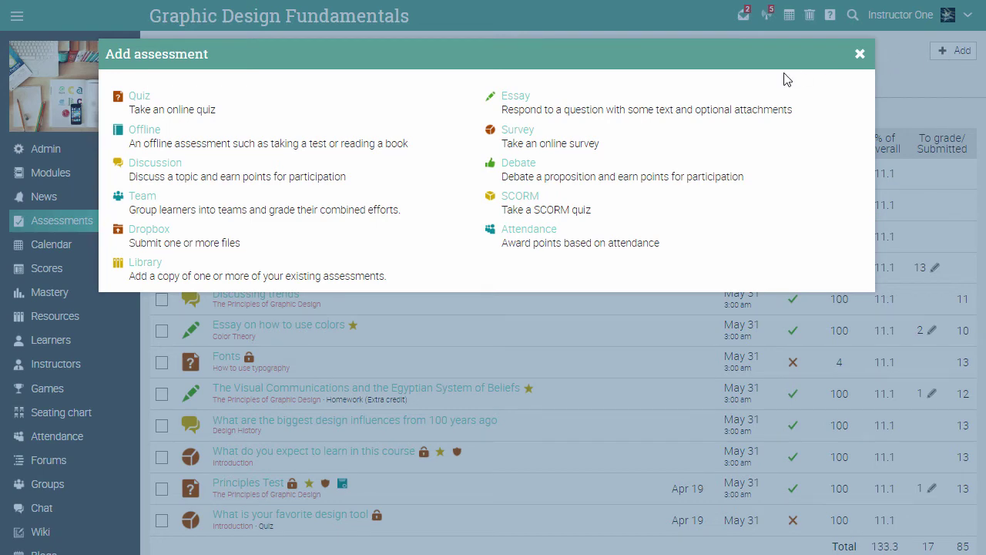
{"action": "left_click", "coordinate": [516, 97]}
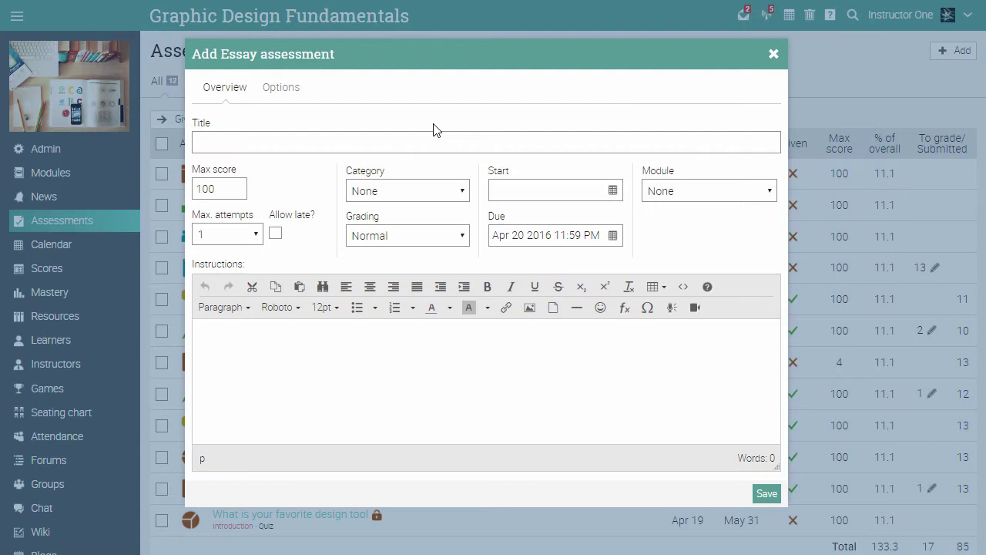
{"action": "left_click", "coordinate": [315, 144]}
{"action": "type", "text": "Futuri"}
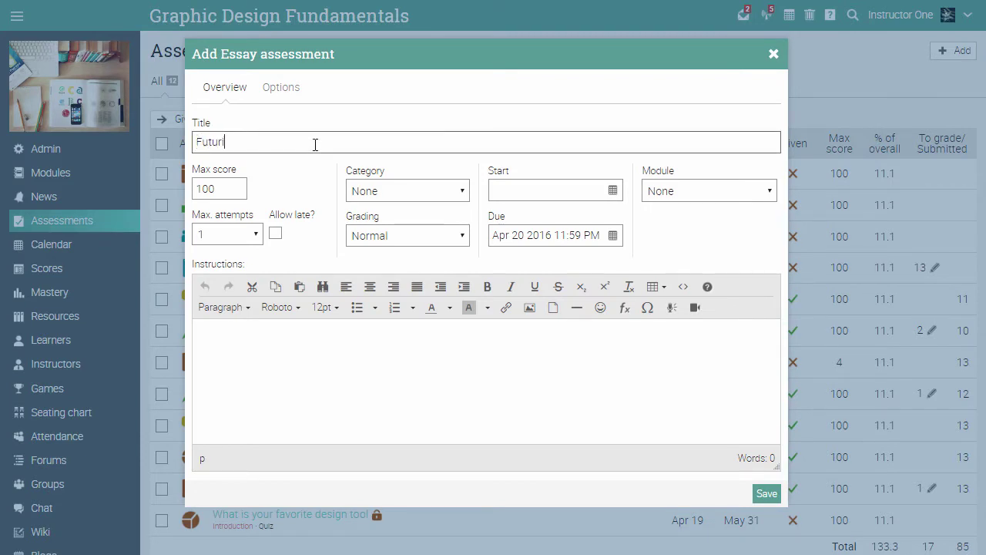
{"action": "type", "text": "stic design"}
{"action": "left_click_drag", "start_coordinate": [217, 189], "coordinate": [189, 190]}
{"action": "type", "text": "2"}
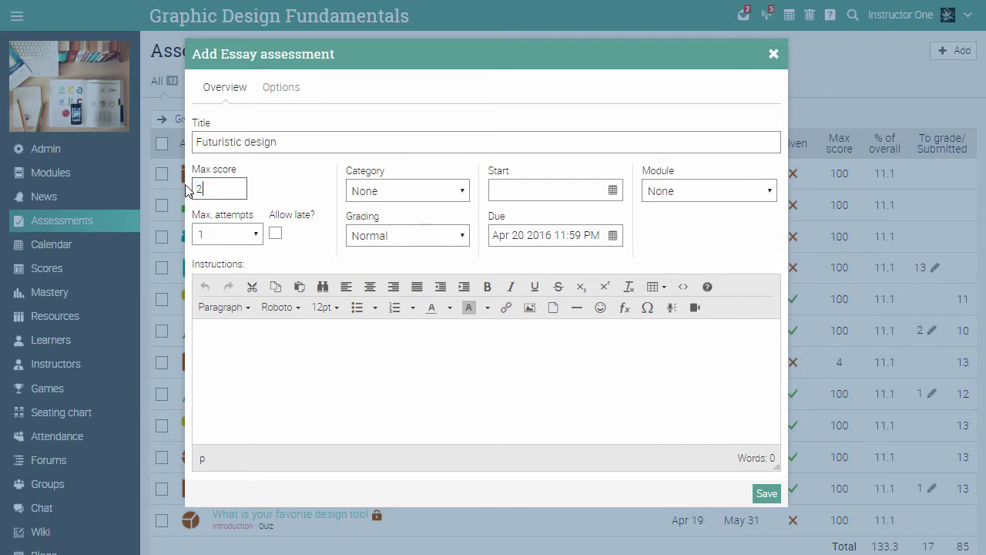
{"action": "type", "text": "00"}
Set the essay's category to Participation and its grading to Extra credit
{"action": "left_click", "coordinate": [389, 191]}
{"action": "left_click", "coordinate": [386, 241]}
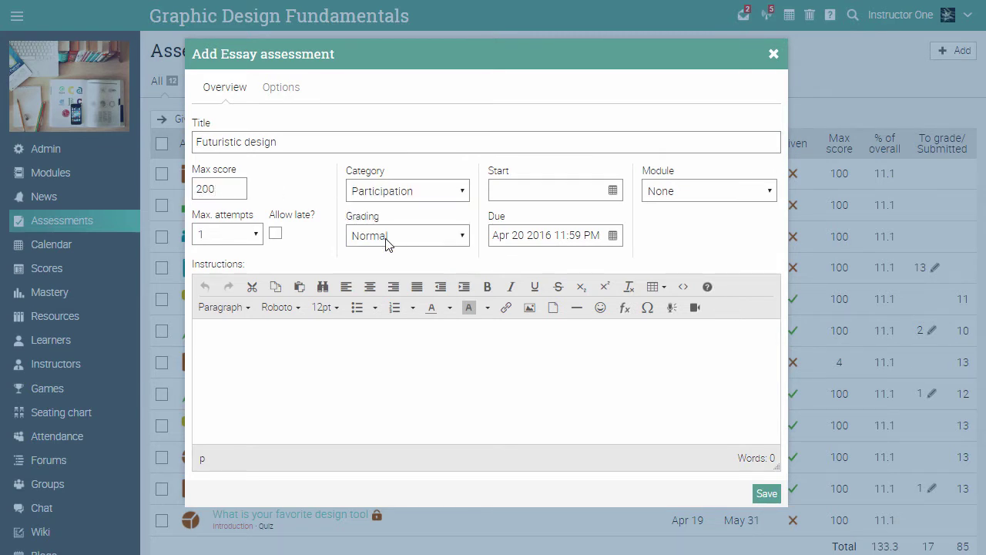
{"action": "left_click", "coordinate": [385, 238]}
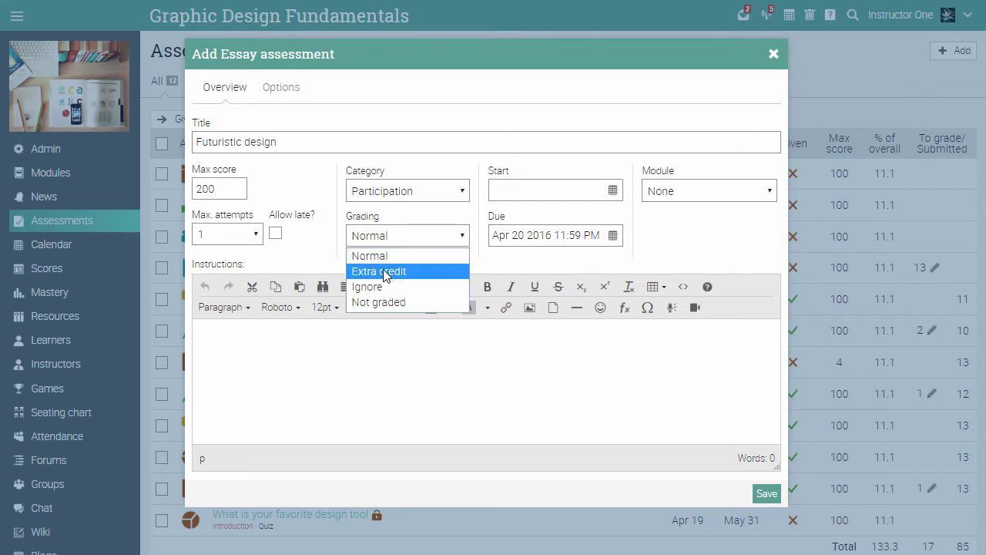
{"action": "left_click", "coordinate": [383, 269]}
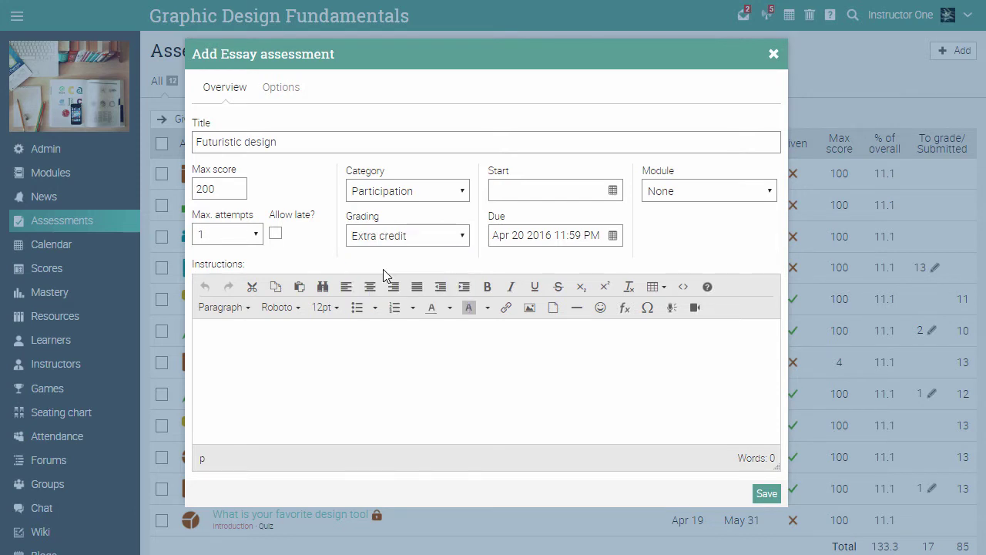
Set the essay's start date to Apr 20 2016 12:00 AM
{"action": "left_click", "coordinate": [618, 190]}
{"action": "left_click", "coordinate": [571, 299]}
{"action": "left_click", "coordinate": [623, 442]}
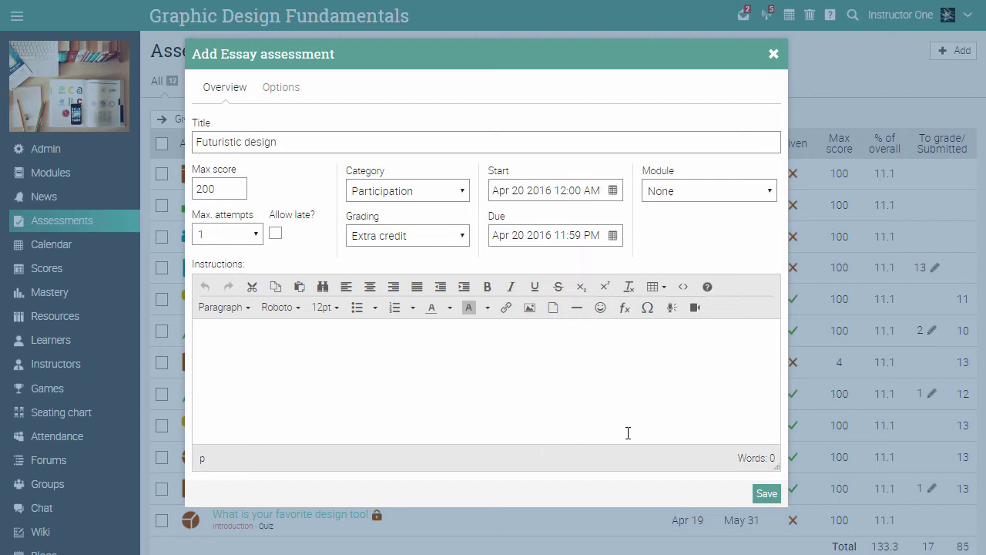
Assign the essay to the Introduction module and make it a gateway with an 80% threshold
{"action": "left_click", "coordinate": [741, 196]}
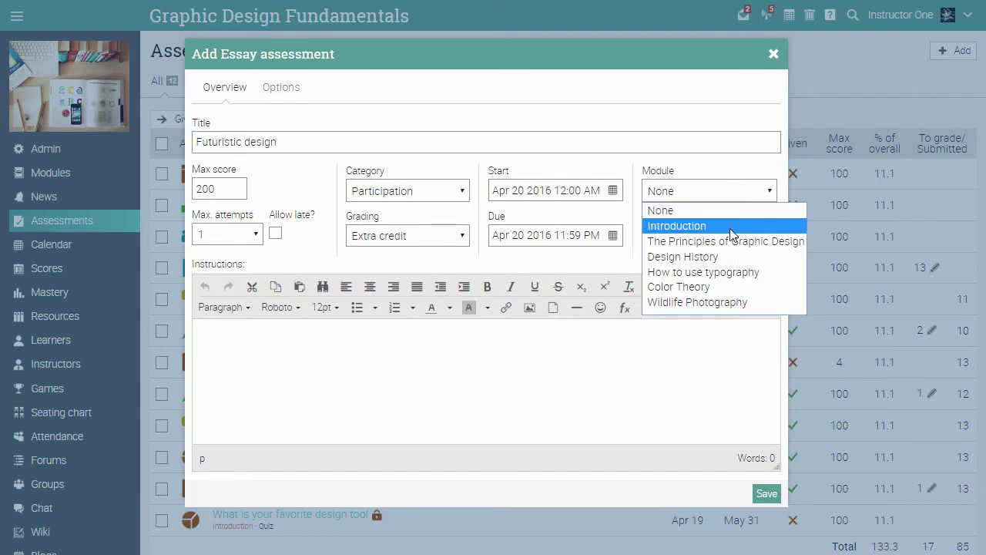
{"action": "left_click", "coordinate": [733, 224]}
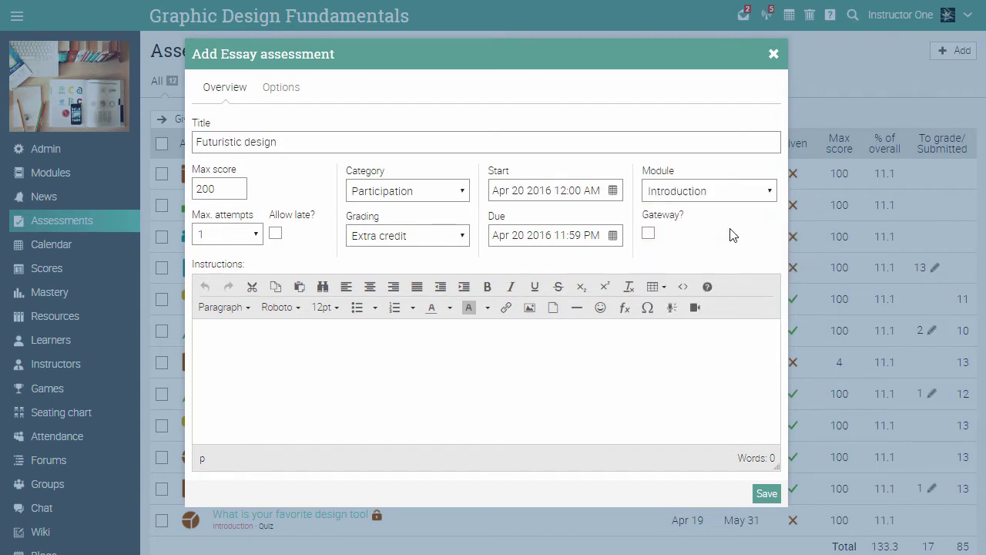
{"action": "left_click", "coordinate": [648, 234]}
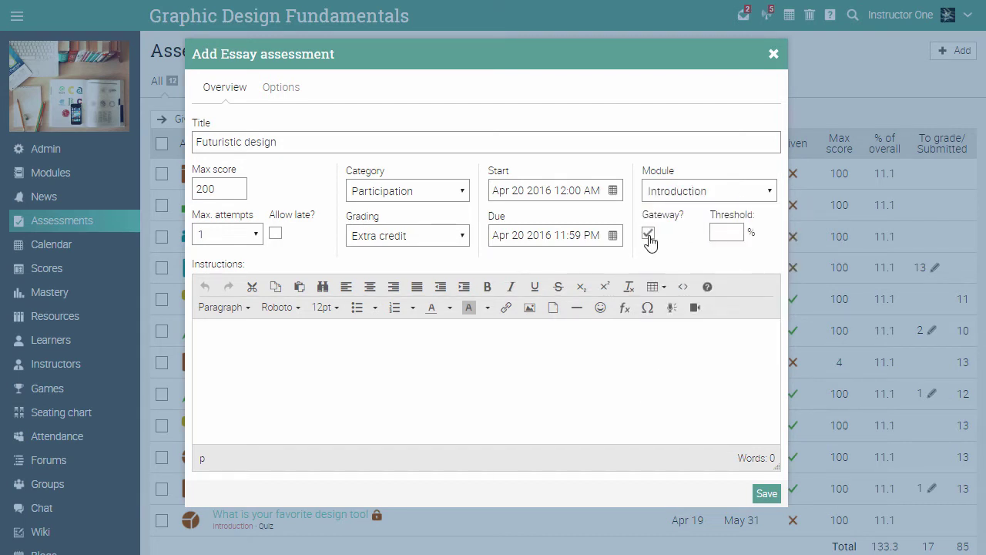
{"action": "left_click", "coordinate": [720, 231]}
{"action": "type", "text": "80"}
Set the essay's maximum attempts to 2 and allow late submissions
{"action": "left_click", "coordinate": [248, 235]}
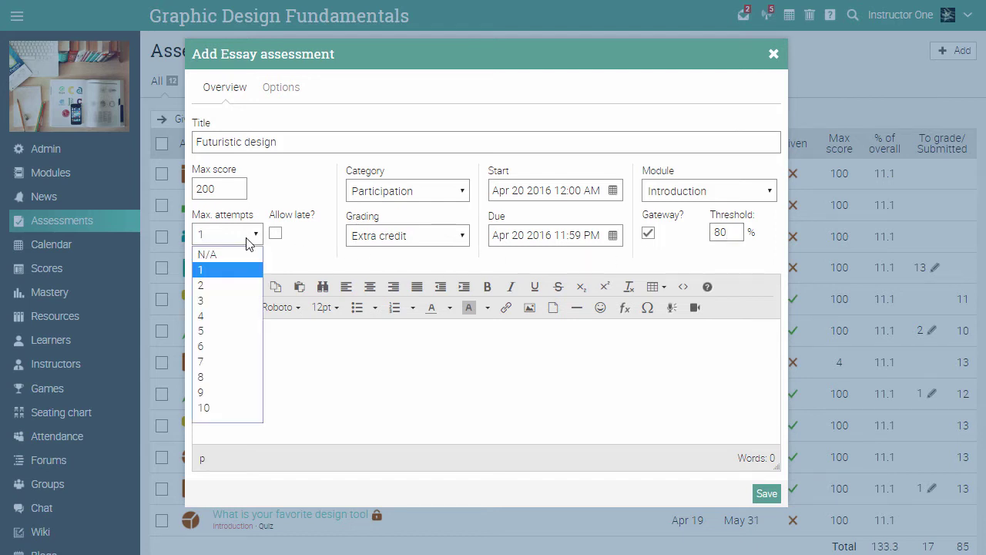
{"action": "left_click", "coordinate": [236, 285]}
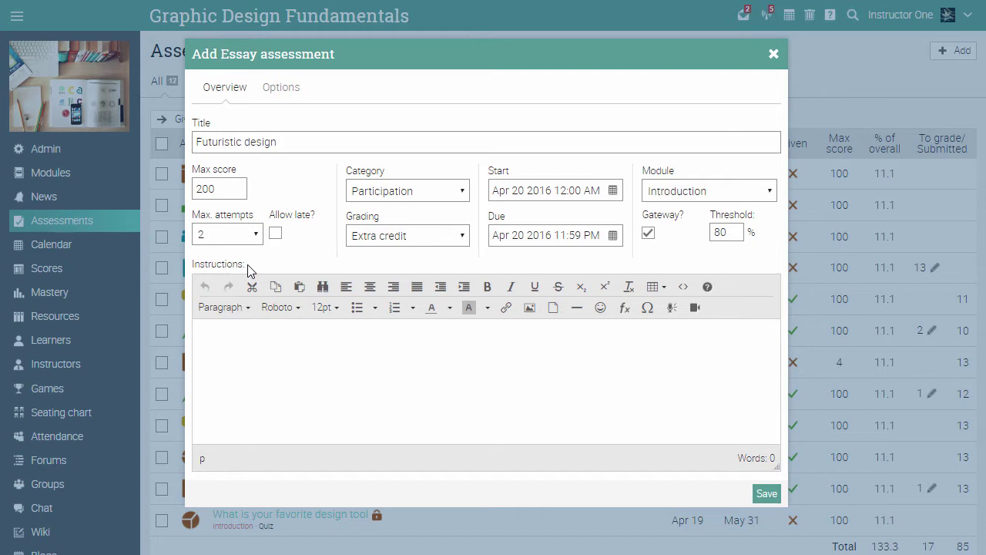
{"action": "left_click", "coordinate": [275, 235]}
Enter the essay instructions "Write an essay on futuristic design"
{"action": "left_click", "coordinate": [234, 327]}
{"action": "type", "text": "Write an essay on futuristi"}
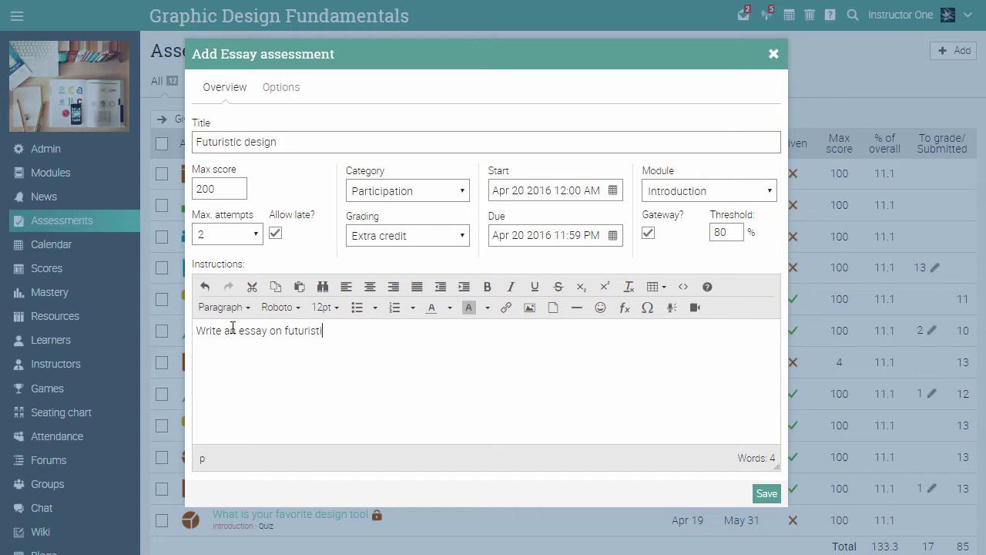
{"action": "type", "text": "c design"}
Allow learners to comment on the essay and save the new assessment
{"action": "left_click", "coordinate": [277, 91]}
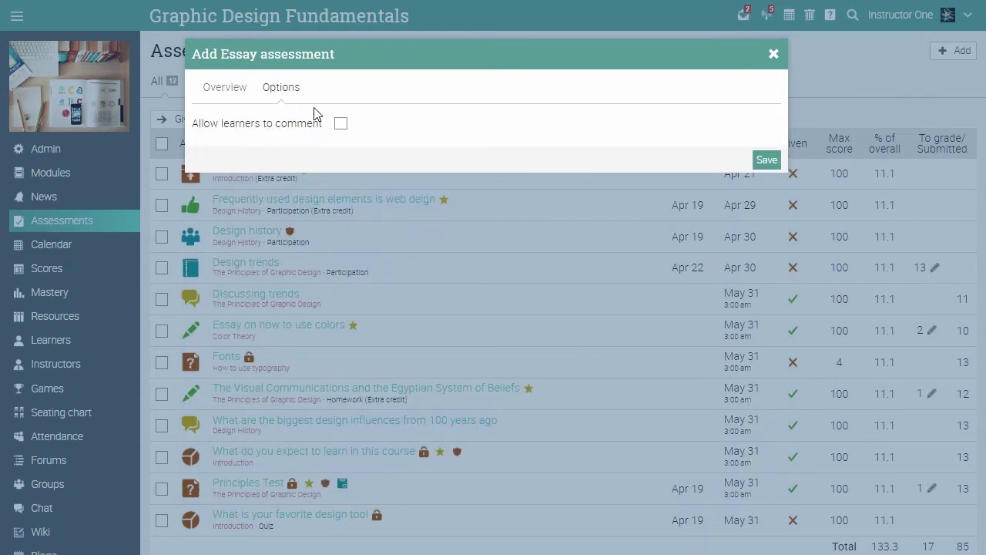
{"action": "left_click", "coordinate": [340, 126]}
{"action": "left_click", "coordinate": [766, 163]}
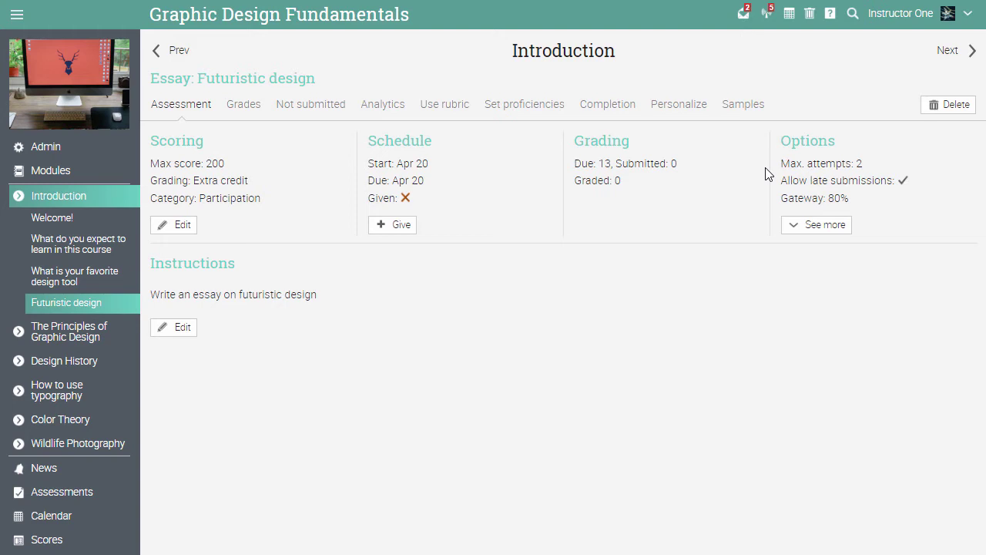
Give the Futuristic design essay to the learners
{"action": "left_click", "coordinate": [399, 225]}
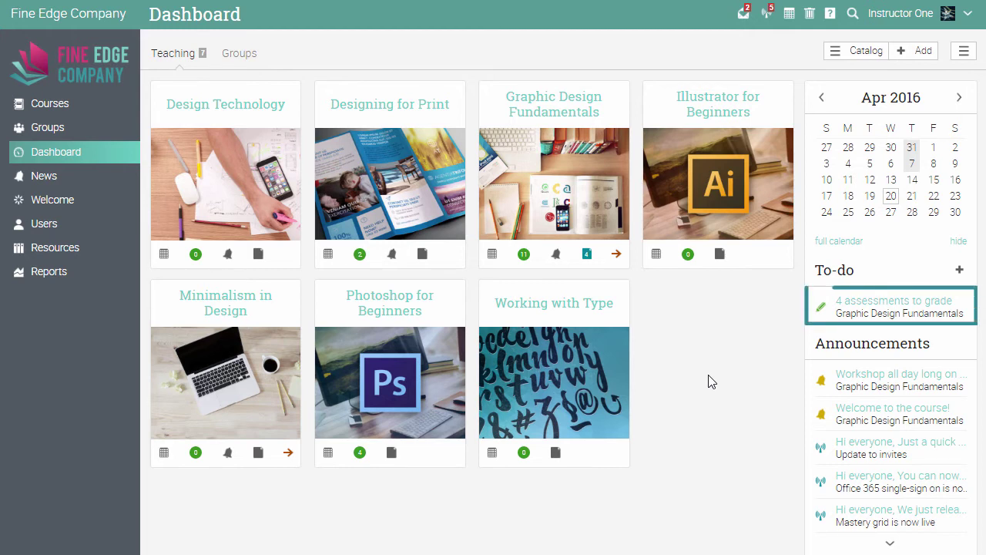
Return to the Graphic Design Fundamentals course from the dashboard and open its assessments list
{"action": "left_click", "coordinate": [580, 205]}
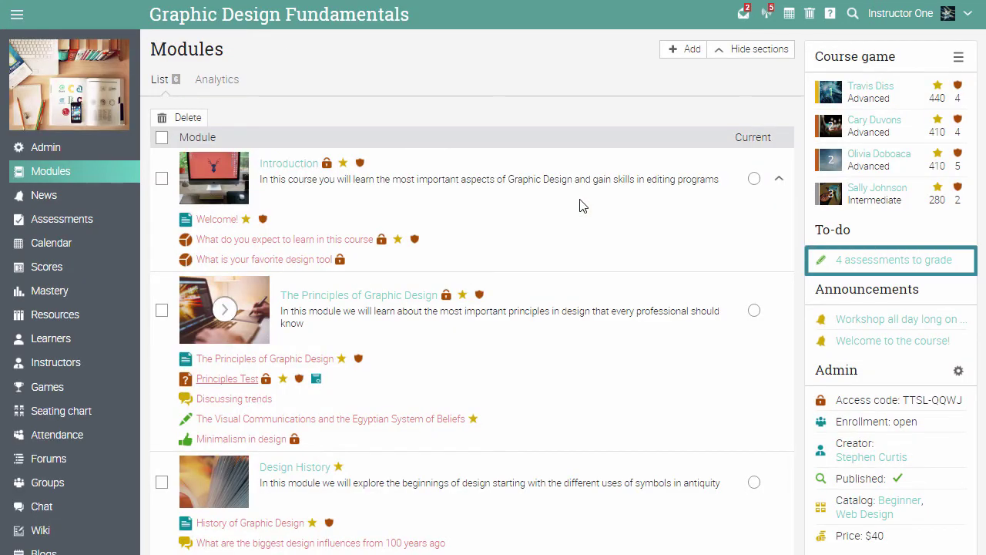
{"action": "left_click", "coordinate": [114, 219]}
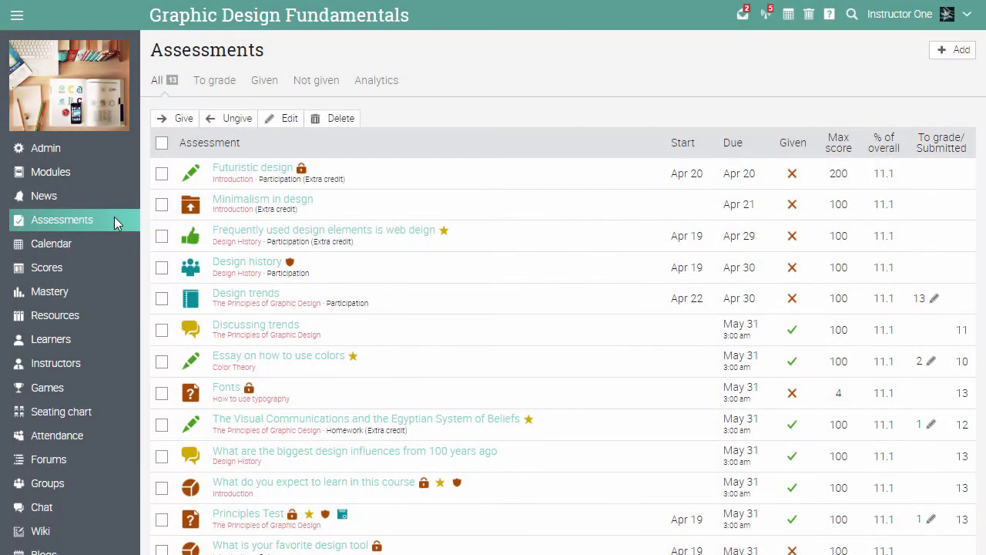
Open the ungraded learner submission for the essay "The Visual Communications and the Egyptian System of Beliefs" for grading
{"action": "left_click", "coordinate": [280, 420]}
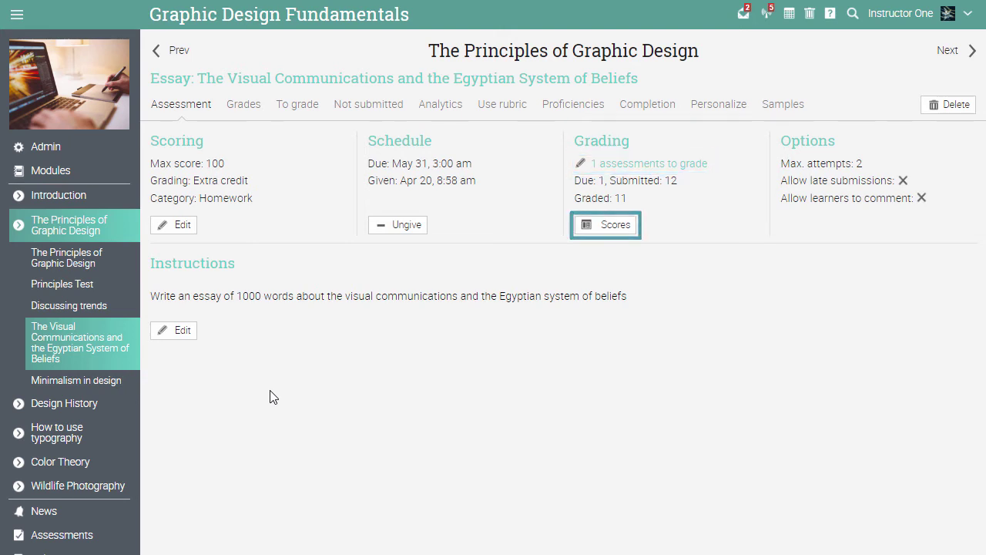
{"action": "left_click", "coordinate": [656, 172]}
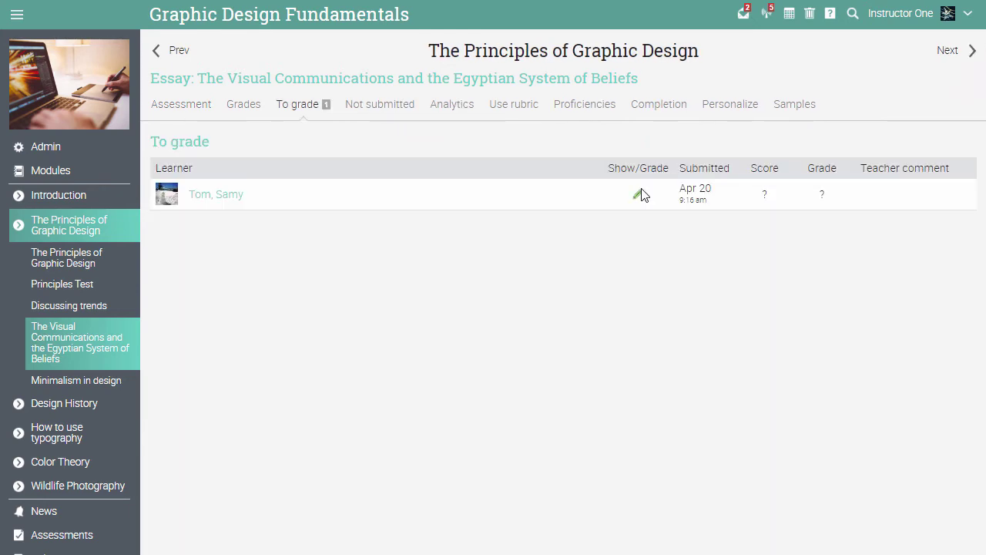
{"action": "left_click", "coordinate": [639, 195]}
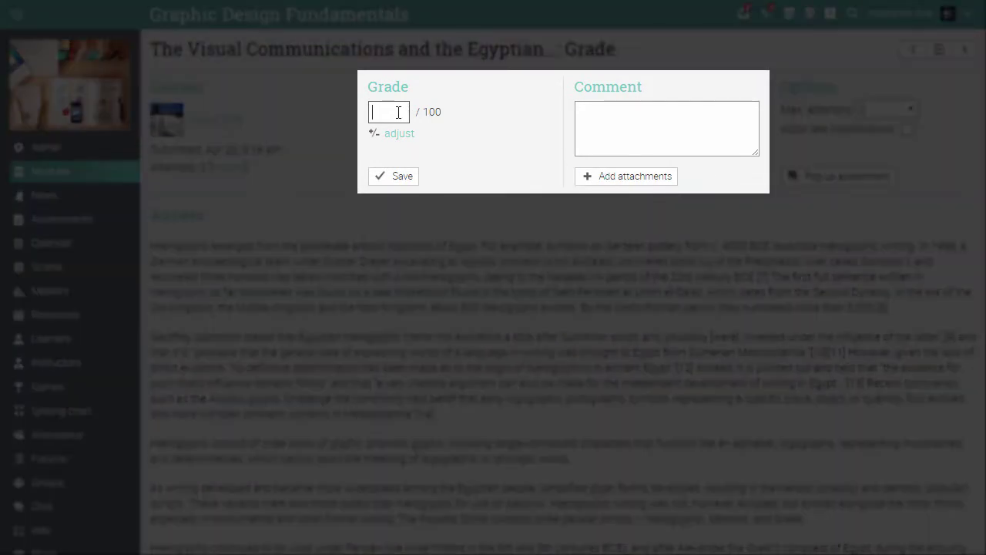
Score the submission 88 out of 100 with the comment "Good Job!", allow late submissions, and save the grade
{"action": "type", "text": "88"}
{"action": "left_click", "coordinate": [599, 116]}
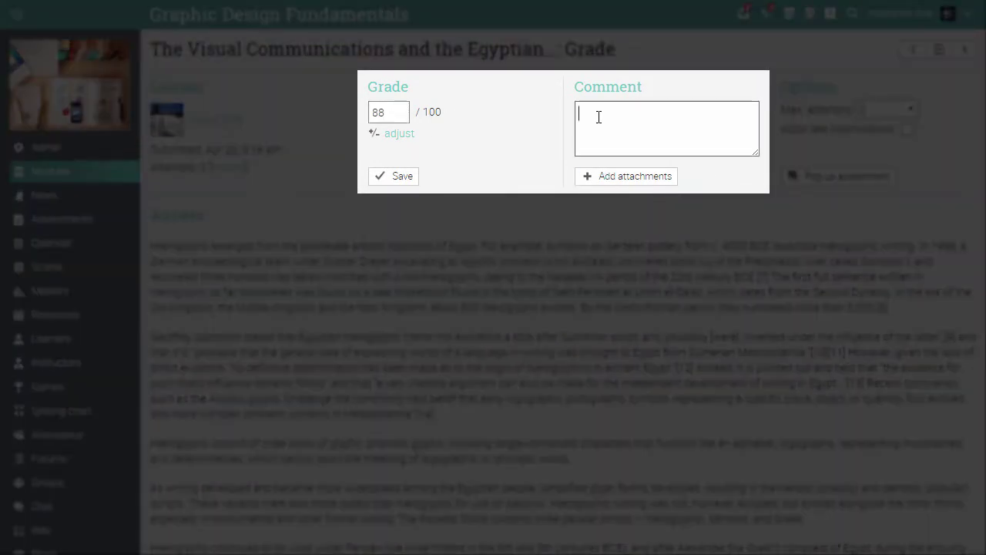
{"action": "type", "text": "Good Job!"}
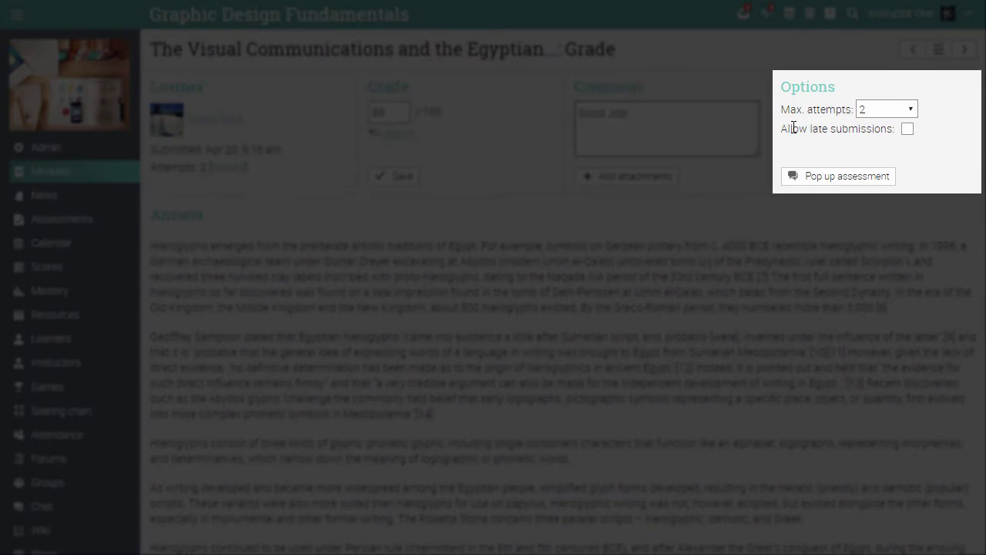
{"action": "left_click", "coordinate": [907, 131]}
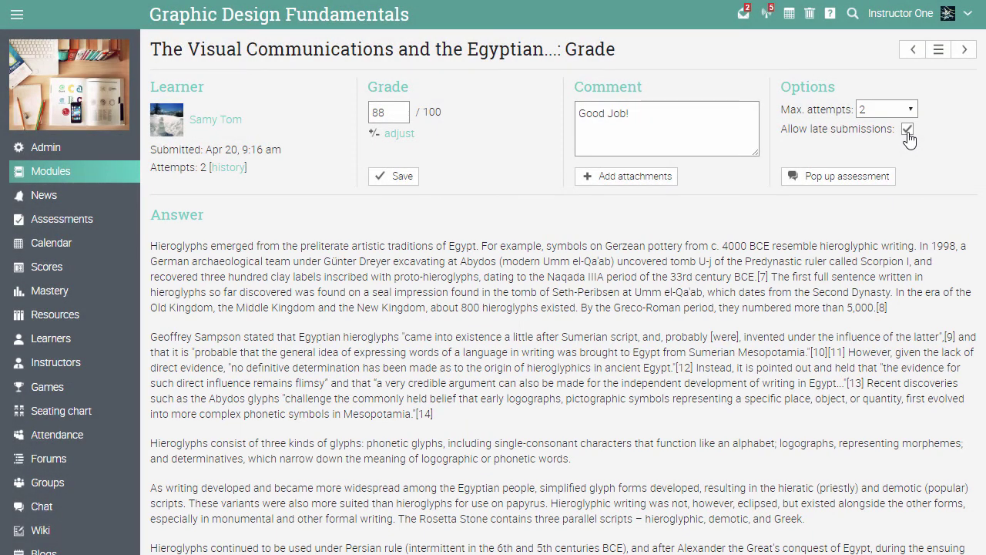
{"action": "left_click", "coordinate": [402, 177]}
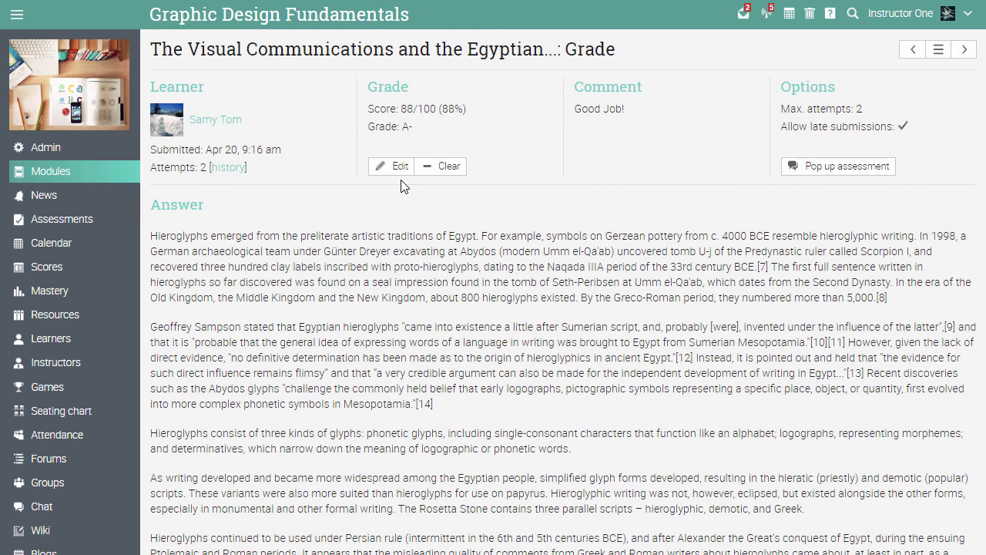
In the course's scores, enter 100 on the Principles Test for the learner whose essay was just graded
{"action": "left_click", "coordinate": [65, 272]}
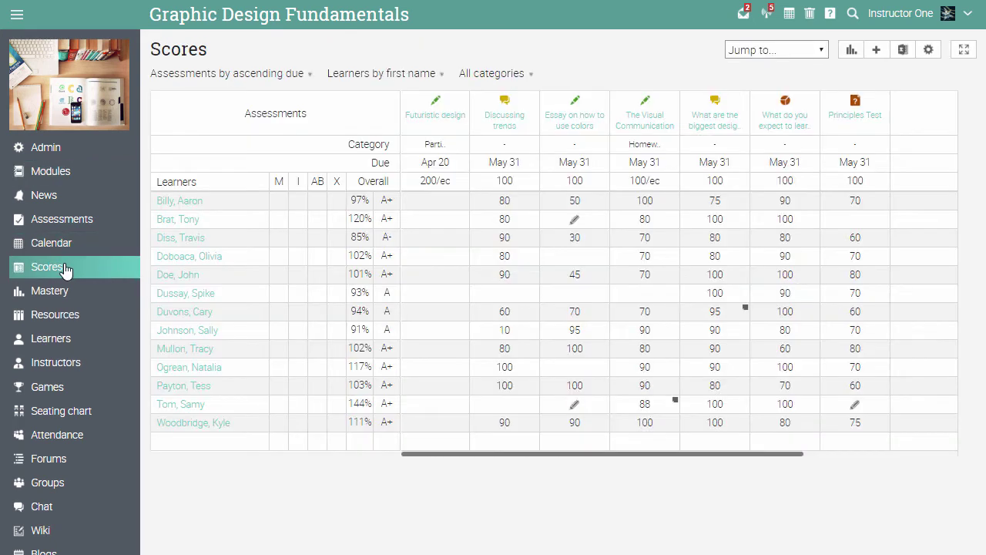
{"action": "left_click", "coordinate": [859, 403]}
{"action": "type", "text": "100"}
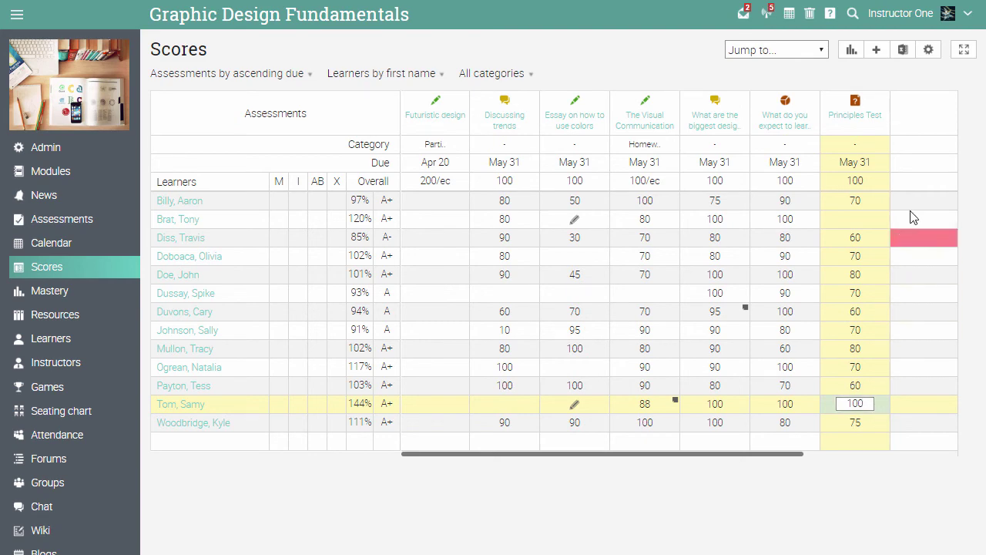
Open the display configuration of the scores table and save its settings
{"action": "left_click", "coordinate": [929, 52]}
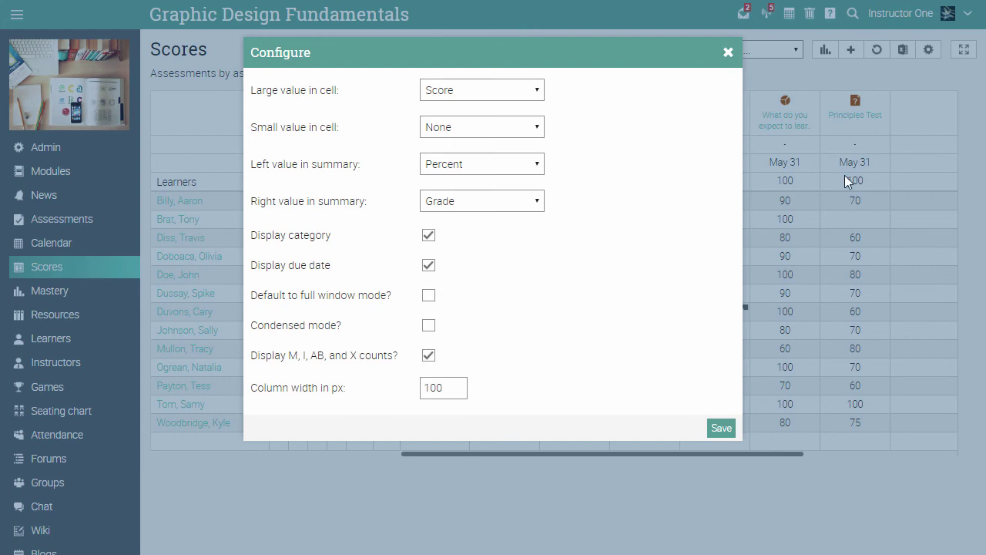
{"action": "left_click", "coordinate": [722, 428]}
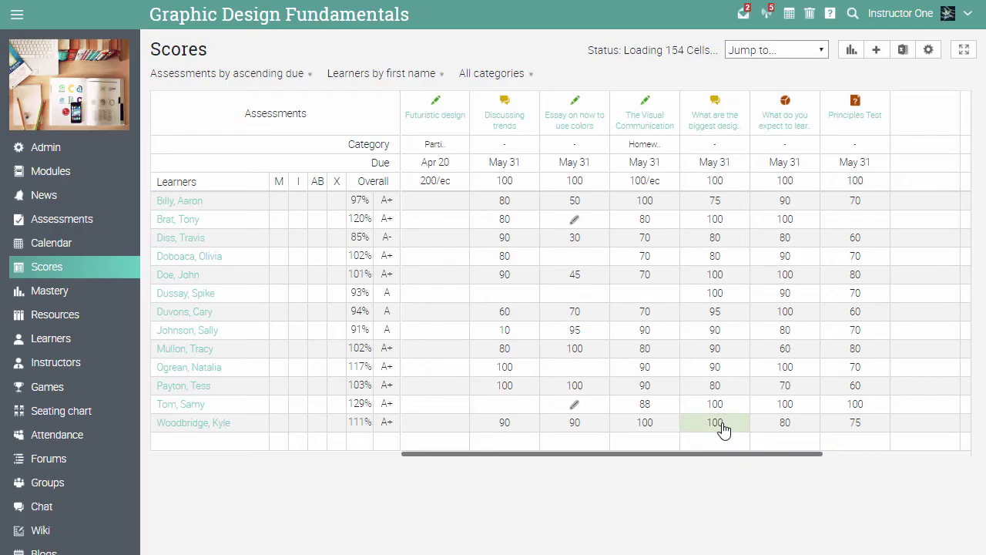